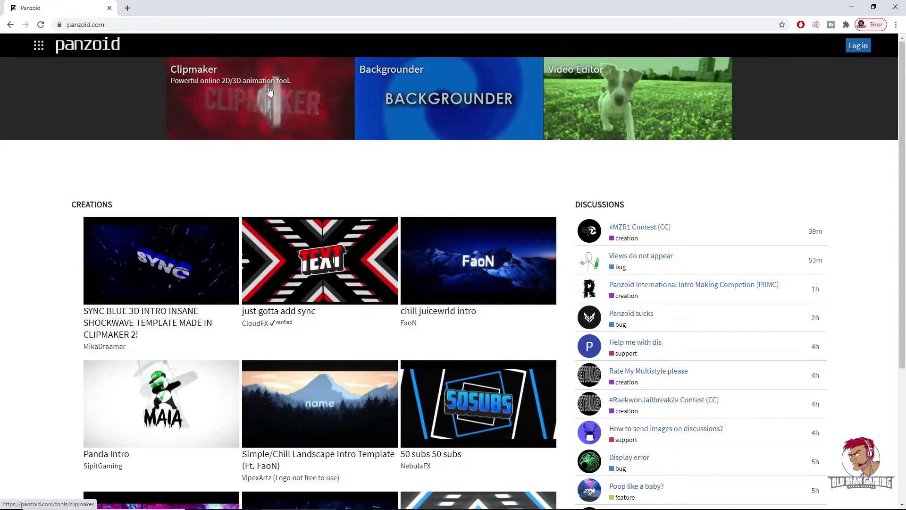
Step: Search the web in a new browser tab for "openshot video editor", view the official openshot.org site, and close both extra tabs
{"action": "left_click", "coordinate": [127, 8]}
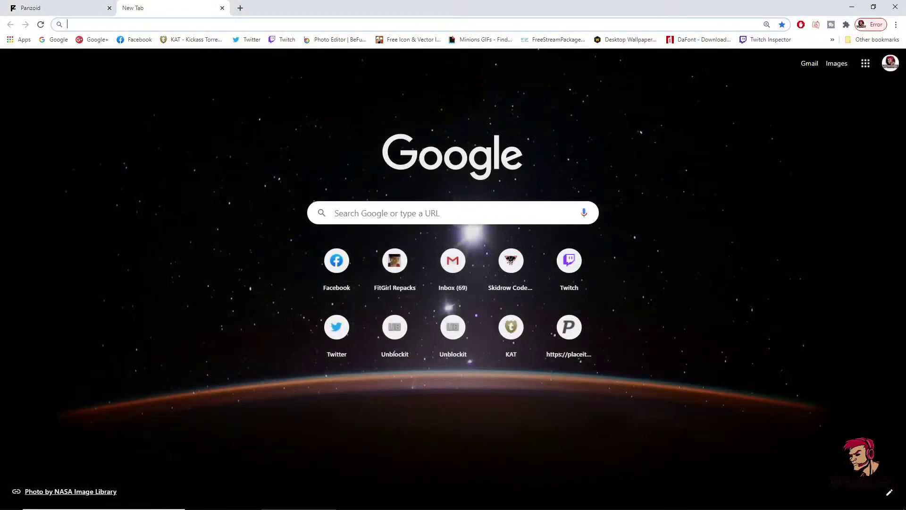
{"action": "left_click", "coordinate": [469, 208]}
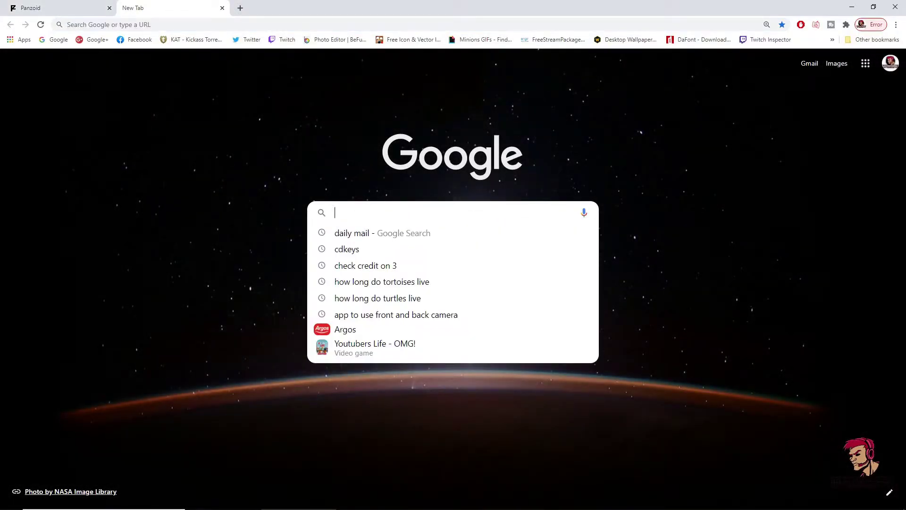
{"action": "type", "text": "open"}
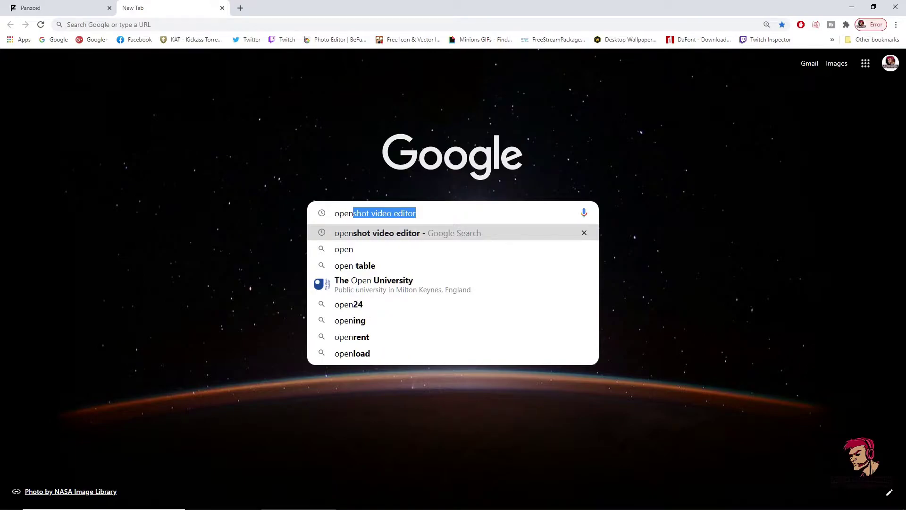
{"action": "type", "text": "shot"}
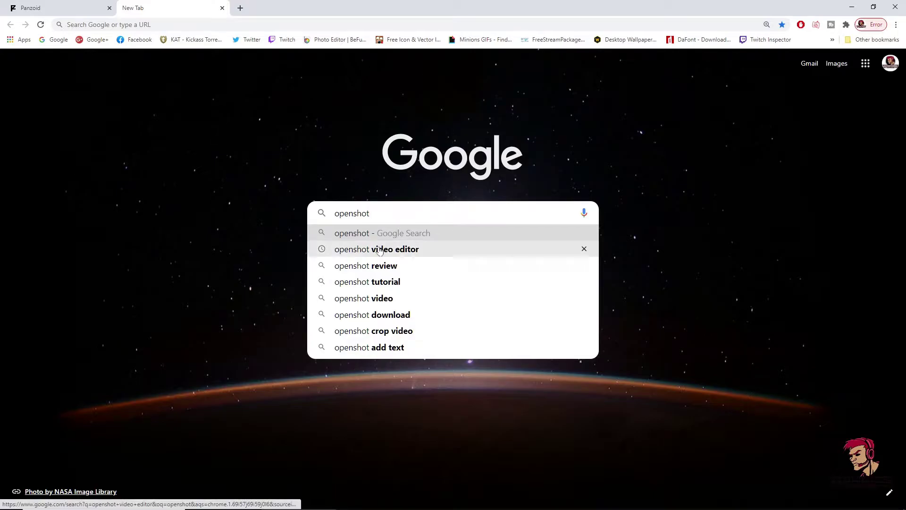
{"action": "left_click", "coordinate": [379, 250]}
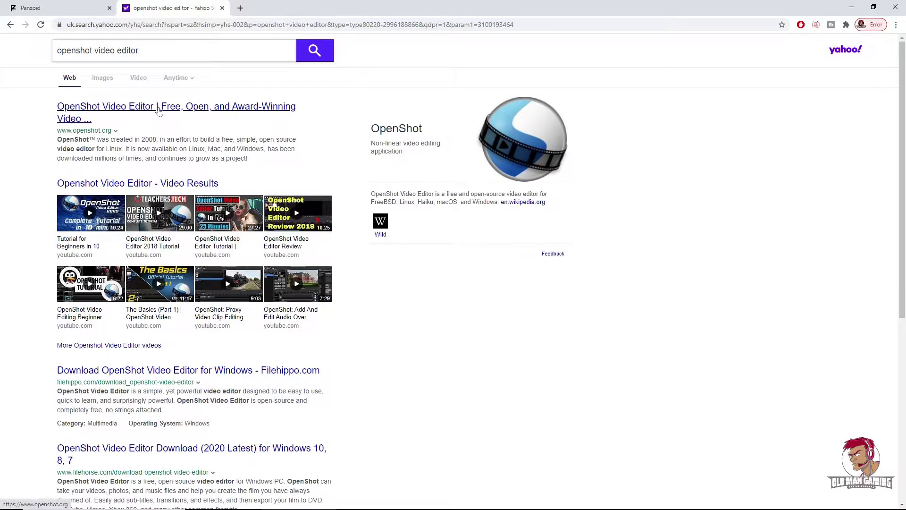
{"action": "left_click", "coordinate": [159, 110]}
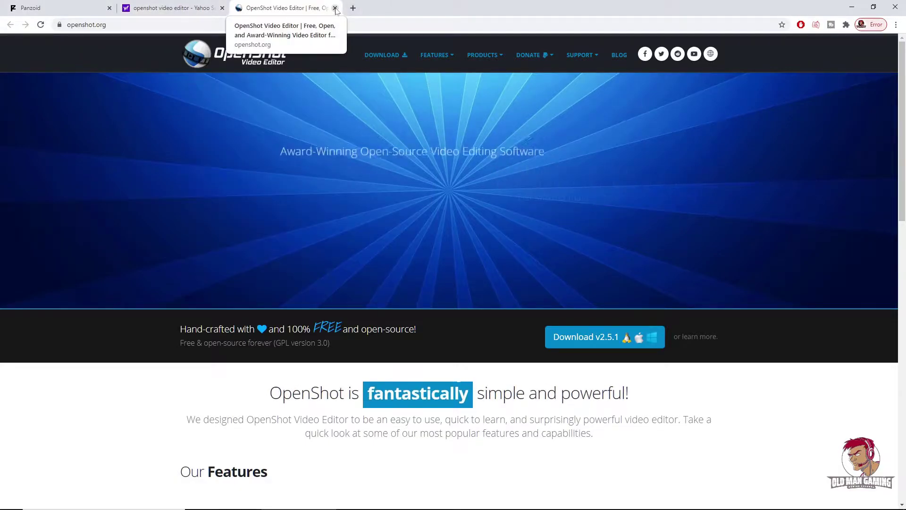
{"action": "left_click", "coordinate": [335, 8]}
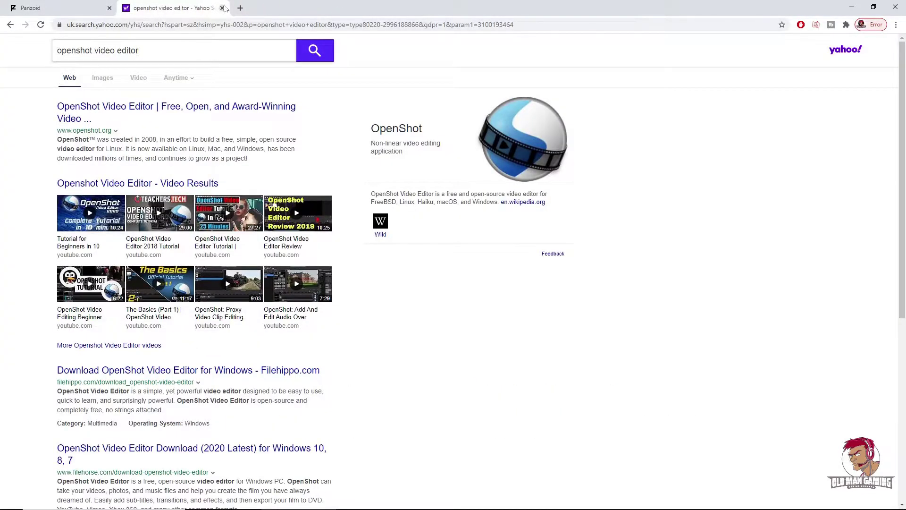
{"action": "left_click", "coordinate": [222, 8]}
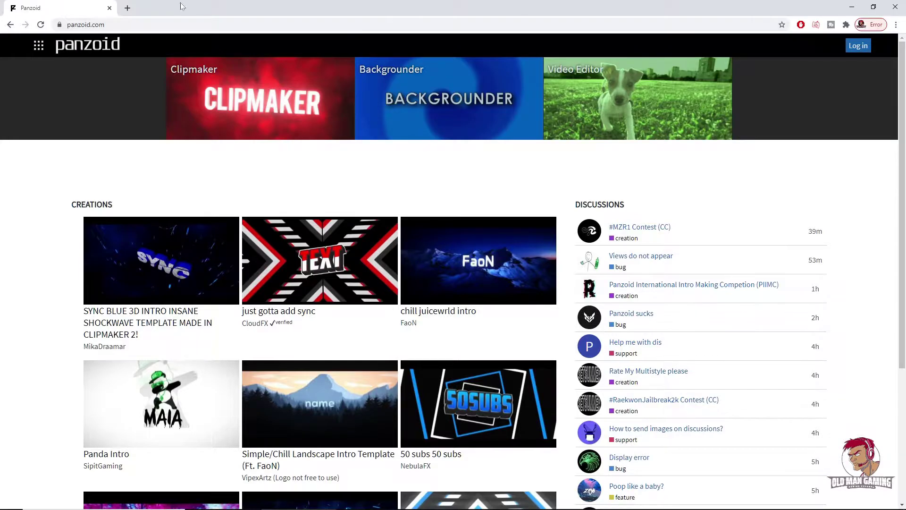
Step: Open Clipmaker, load the FAON template with the red-eyed anime face, and preview its playback
{"action": "left_click", "coordinate": [79, 47]}
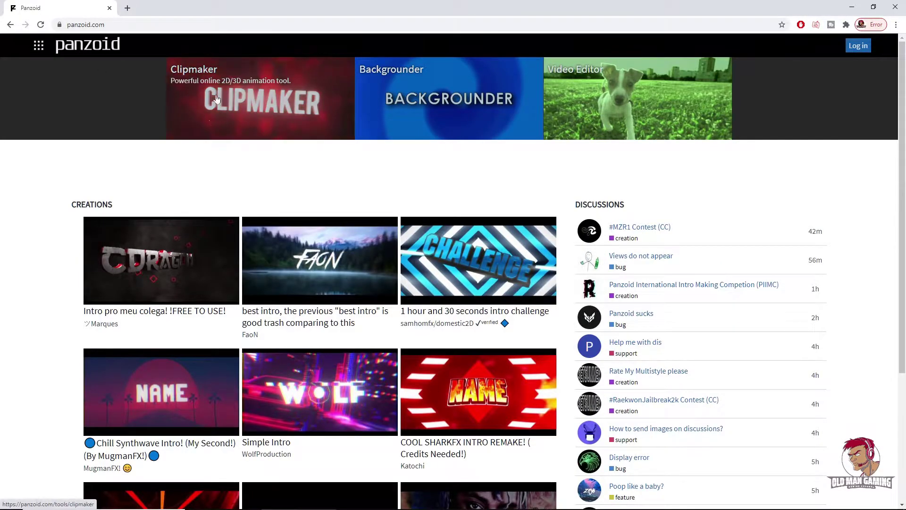
{"action": "left_click", "coordinate": [267, 118]}
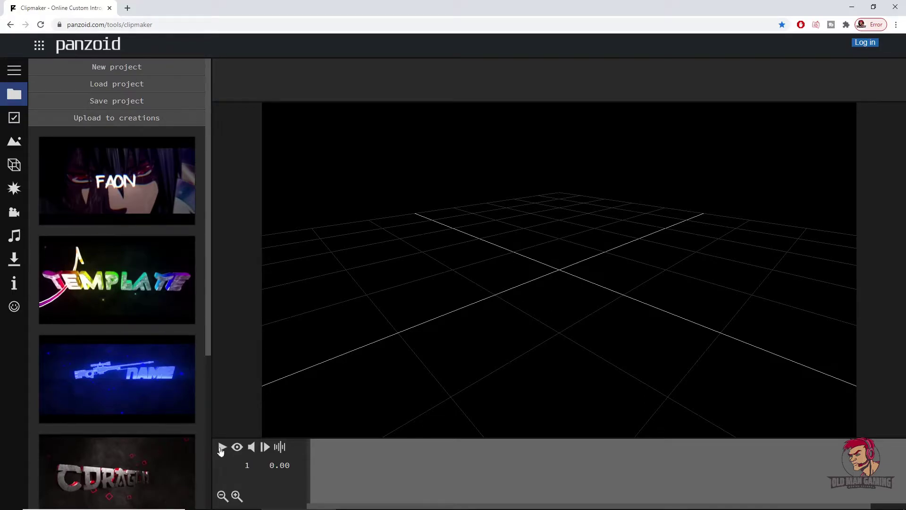
{"action": "left_click", "coordinate": [126, 187]}
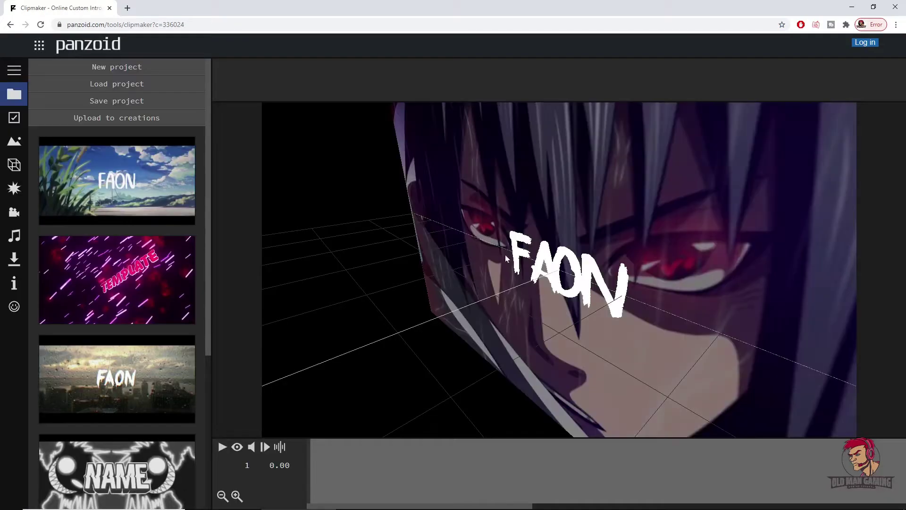
{"action": "left_click", "coordinate": [222, 449]}
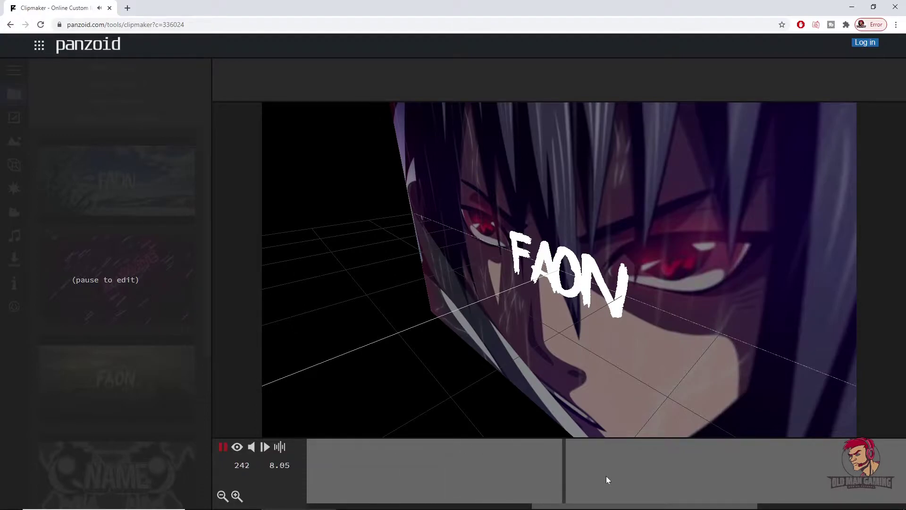
{"action": "left_click", "coordinate": [223, 448]}
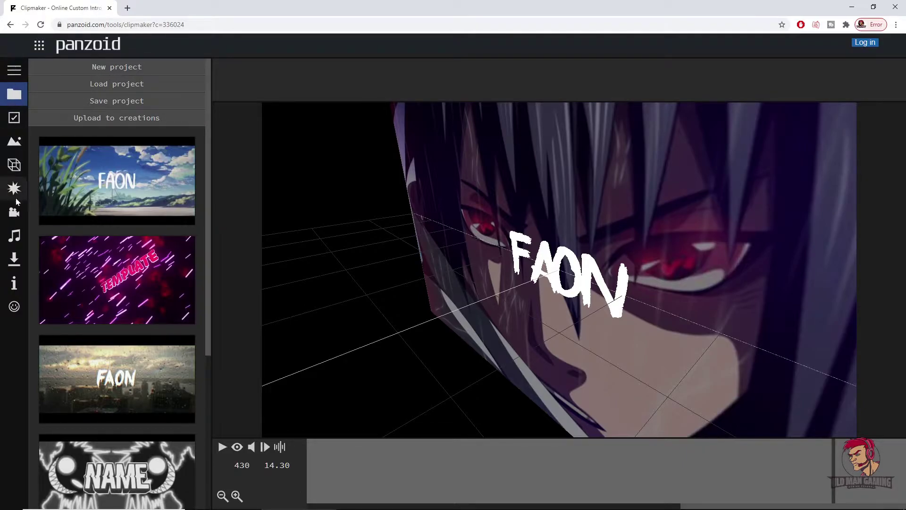
Step: Set the project's video resolution to 1920x1080 (1080p) and its frame rate to 60
{"action": "left_click", "coordinate": [14, 119]}
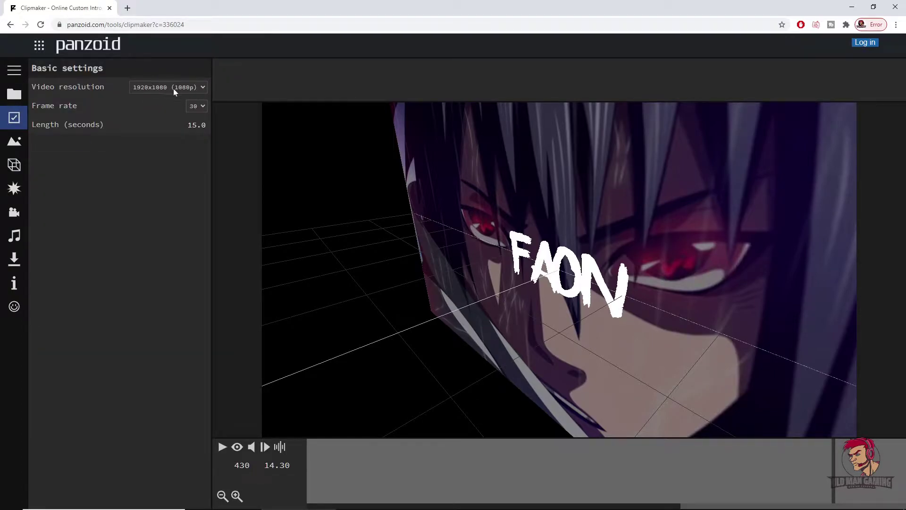
{"action": "left_click", "coordinate": [204, 88]}
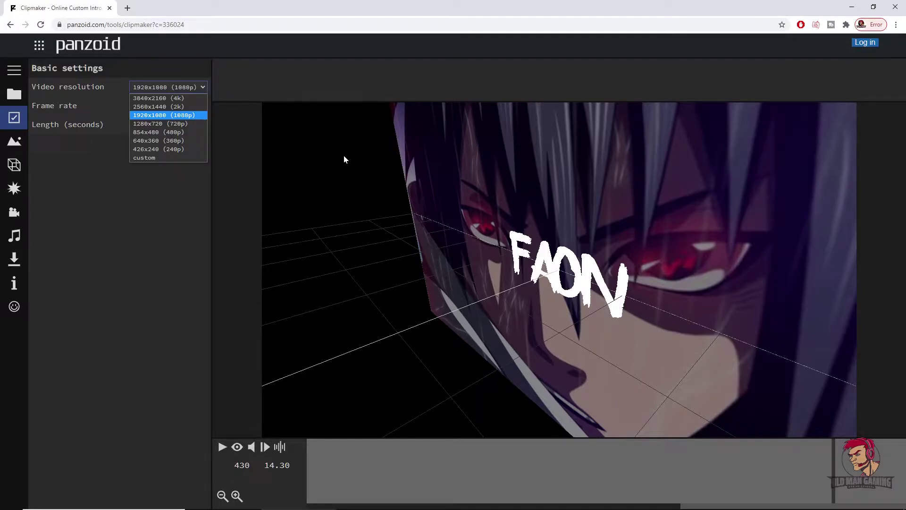
{"action": "left_click", "coordinate": [199, 116]}
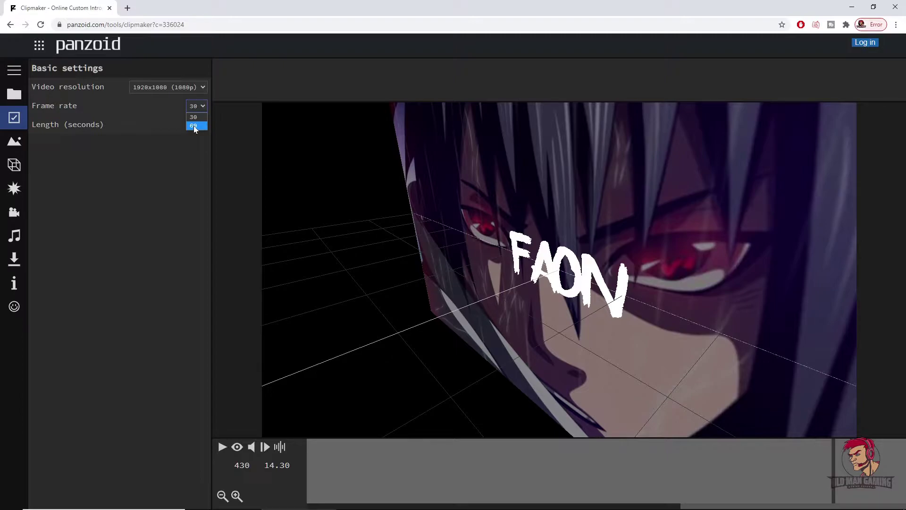
{"action": "left_click", "coordinate": [194, 126]}
Step: Return to the Panzoid home page and reopen Clipmaker with an empty scene
{"action": "left_click", "coordinate": [40, 47]}
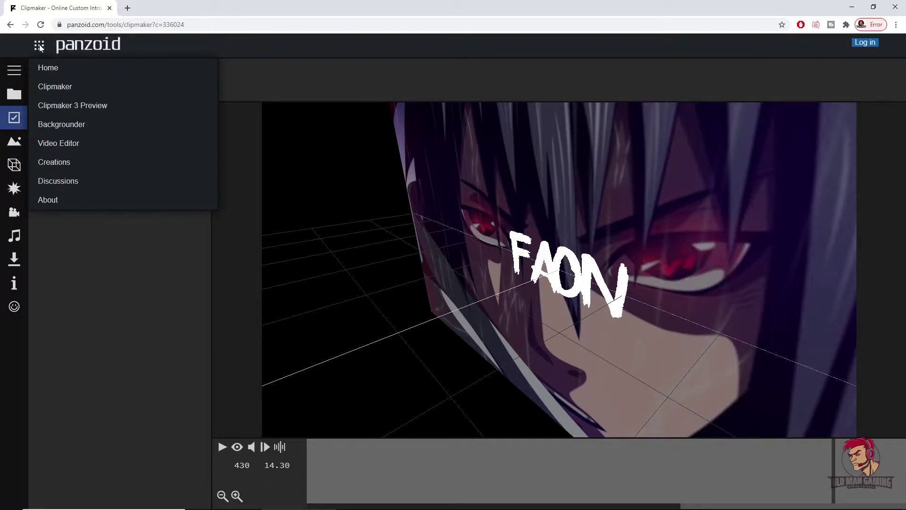
{"action": "left_click", "coordinate": [48, 69]}
{"action": "left_click", "coordinate": [499, 77]}
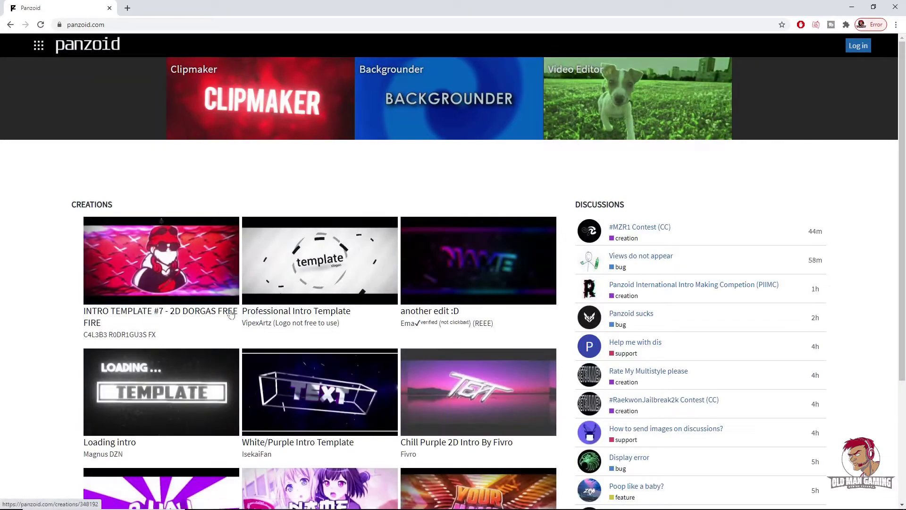
{"action": "left_click", "coordinate": [267, 110]}
Step: Browse the templates listed in Clipmaker and open the full gallery of more creations
{"action": "scroll", "coordinate": [132, 359], "scroll_direction": "down", "scroll_amount": 1}
{"action": "scroll", "coordinate": [123, 383], "scroll_direction": "down", "scroll_amount": 4}
{"action": "scroll", "coordinate": [137, 415], "scroll_direction": "up", "scroll_amount": 3}
{"action": "scroll", "coordinate": [123, 382], "scroll_direction": "down", "scroll_amount": 3}
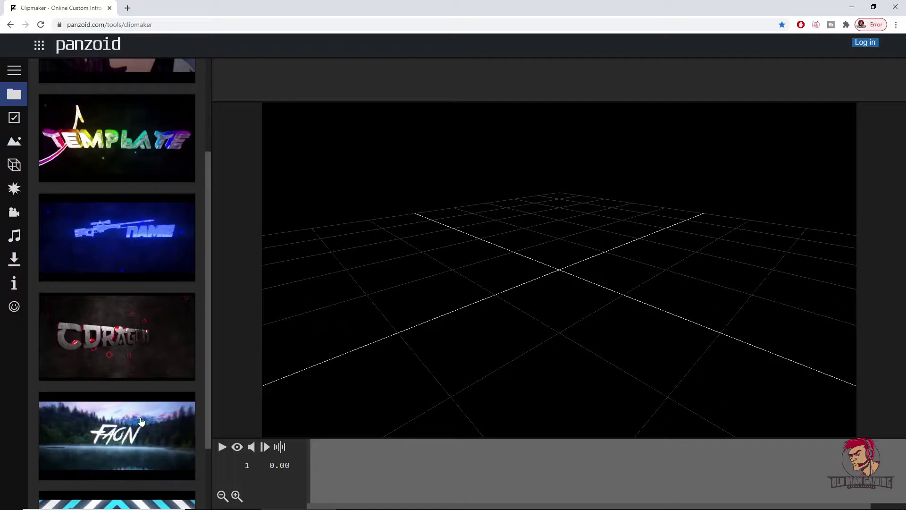
{"action": "scroll", "coordinate": [129, 389], "scroll_direction": "up", "scroll_amount": 2}
{"action": "scroll", "coordinate": [129, 389], "scroll_direction": "down", "scroll_amount": 3}
{"action": "scroll", "coordinate": [131, 395], "scroll_direction": "up", "scroll_amount": 1}
{"action": "scroll", "coordinate": [130, 395], "scroll_direction": "up", "scroll_amount": 2}
{"action": "scroll", "coordinate": [127, 388], "scroll_direction": "down", "scroll_amount": 1}
{"action": "scroll", "coordinate": [113, 349], "scroll_direction": "up", "scroll_amount": 1}
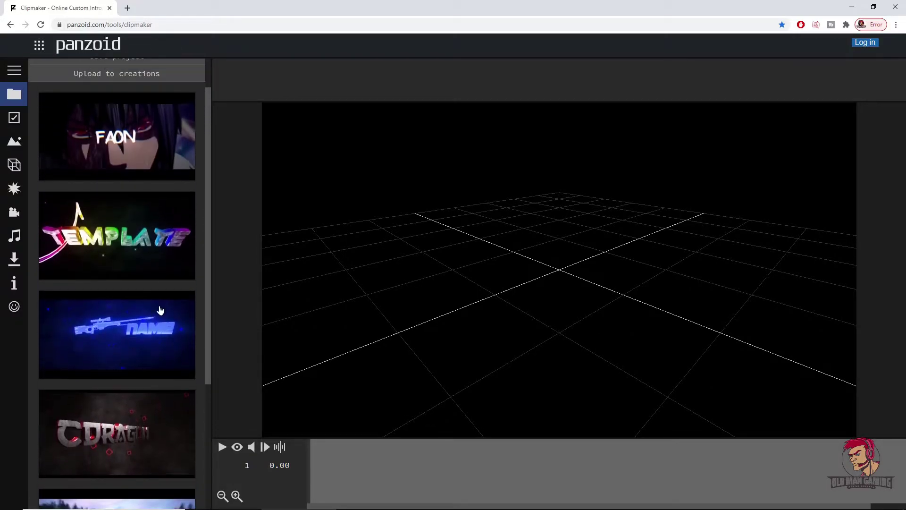
{"action": "scroll", "coordinate": [136, 250], "scroll_direction": "down", "scroll_amount": 4}
{"action": "scroll", "coordinate": [134, 326], "scroll_direction": "up", "scroll_amount": 5}
{"action": "scroll", "coordinate": [134, 329], "scroll_direction": "down", "scroll_amount": 5}
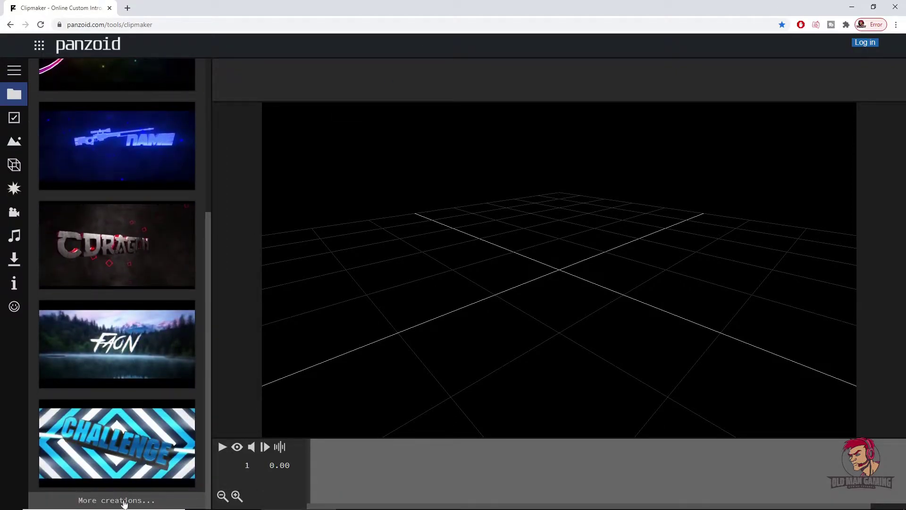
{"action": "left_click", "coordinate": [123, 501]}
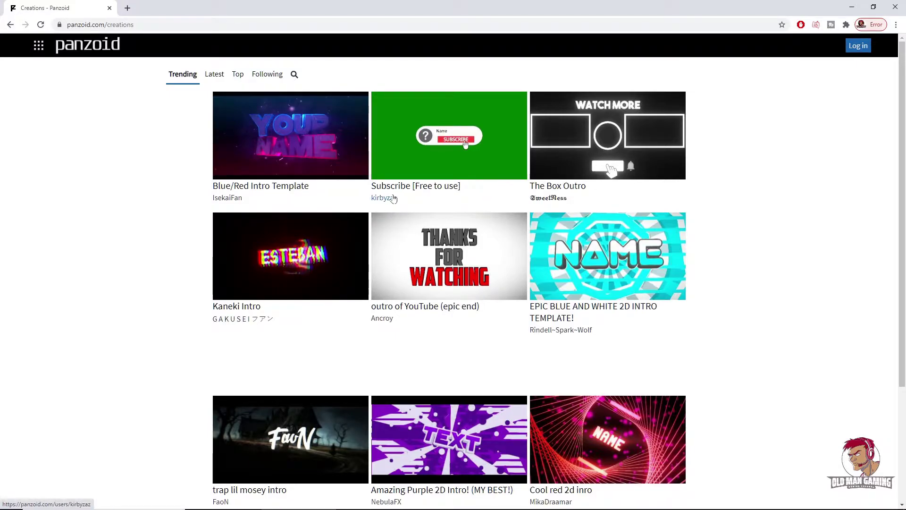
Step: Choose the Light blue Intro Template from the trending creations and open it in Clipmaker
{"action": "scroll", "coordinate": [600, 280], "scroll_direction": "down", "scroll_amount": 3}
{"action": "scroll", "coordinate": [601, 280], "scroll_direction": "down", "scroll_amount": 2}
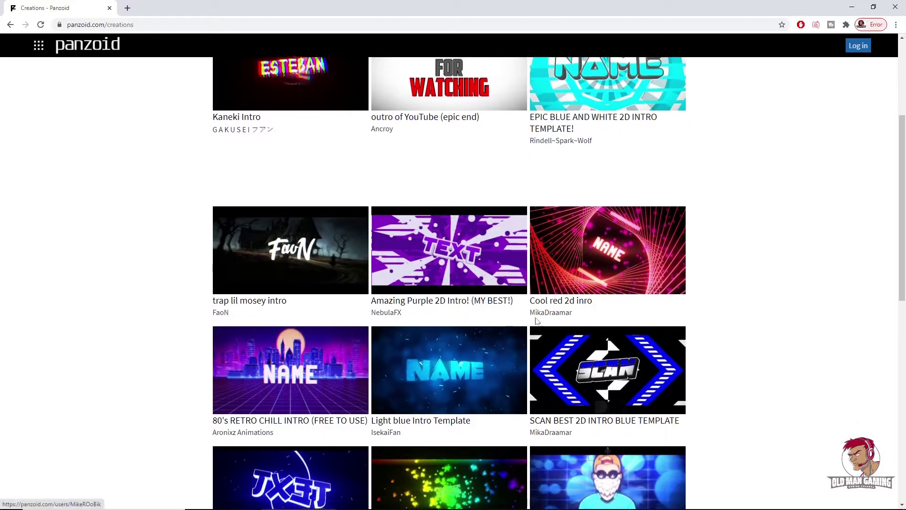
{"action": "scroll", "coordinate": [789, 334], "scroll_direction": "down", "scroll_amount": 2}
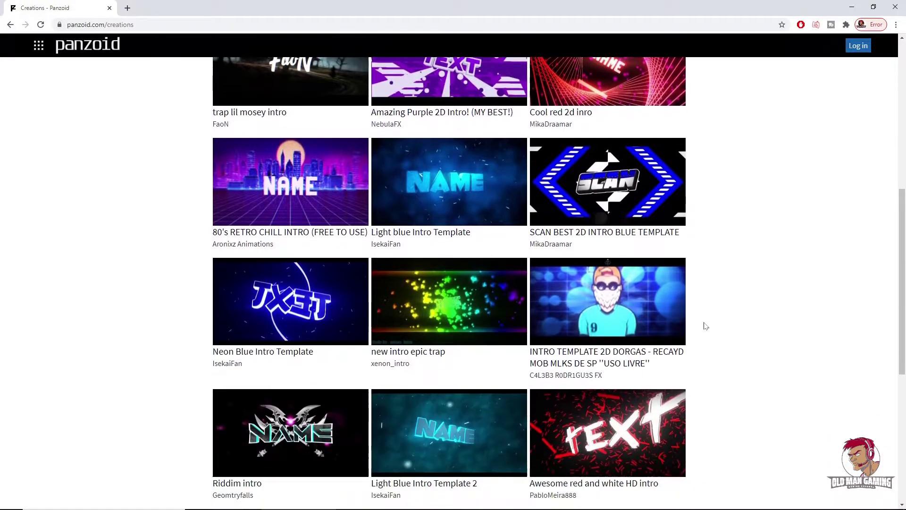
{"action": "scroll", "coordinate": [646, 362], "scroll_direction": "up", "scroll_amount": 1}
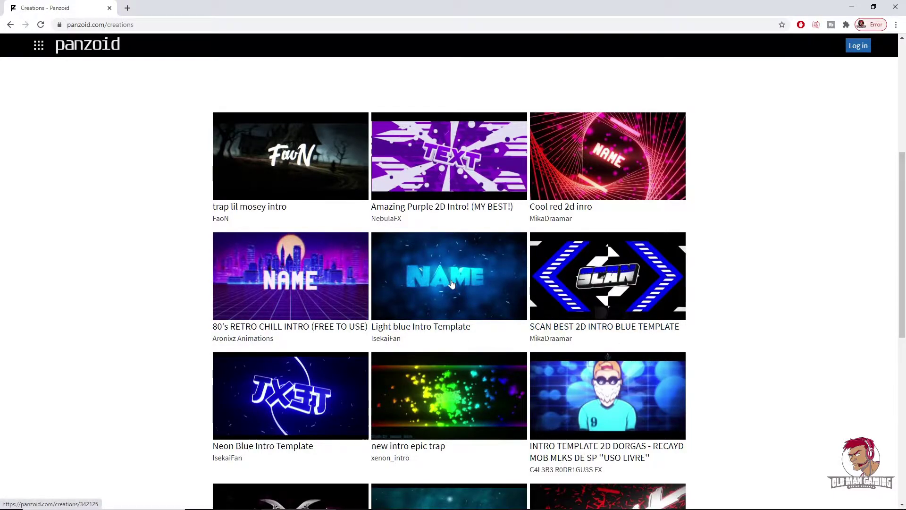
{"action": "left_click", "coordinate": [452, 284]}
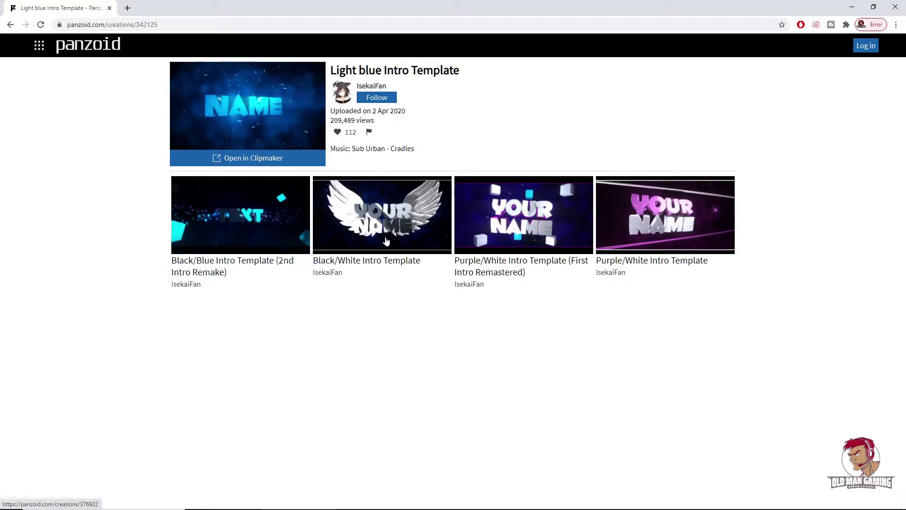
{"action": "left_click", "coordinate": [229, 159]}
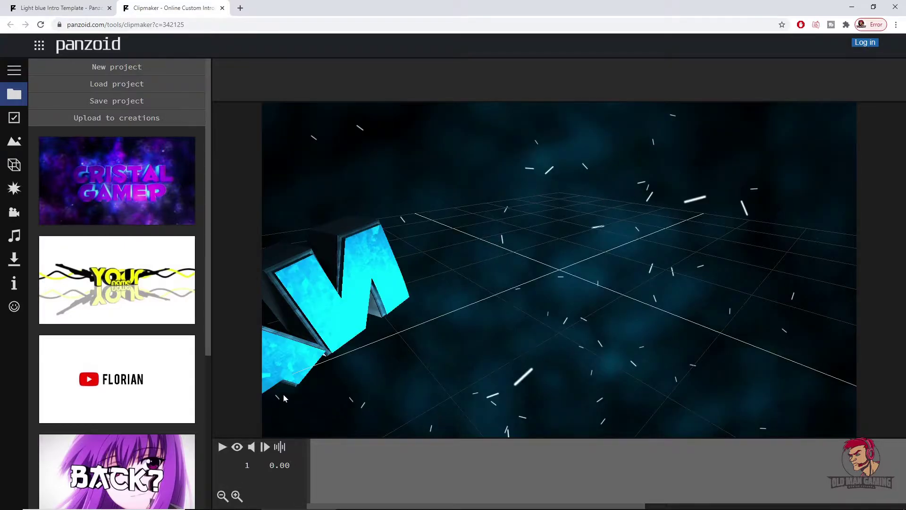
Step: Play the light blue intro, turn on the preview with camera view and effects, and play it again briefly
{"action": "left_click", "coordinate": [222, 451]}
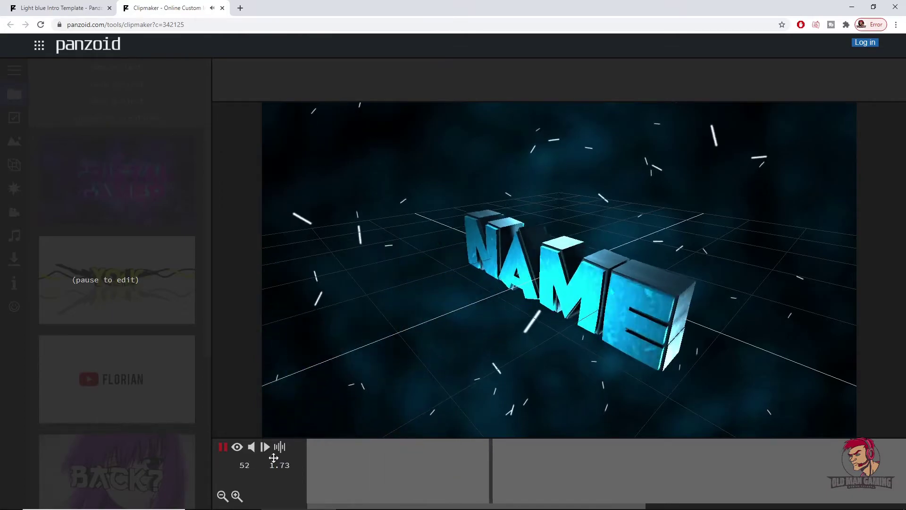
{"action": "left_click", "coordinate": [222, 447]}
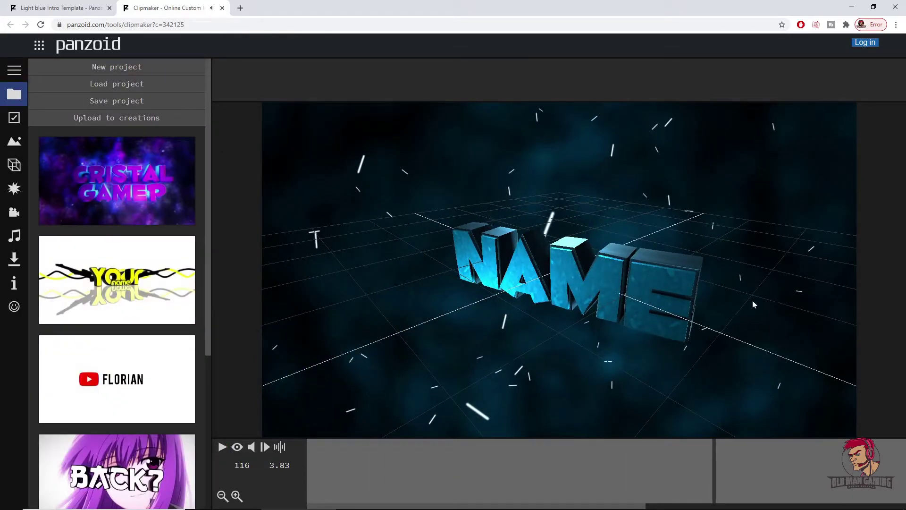
{"action": "left_click", "coordinate": [237, 448]}
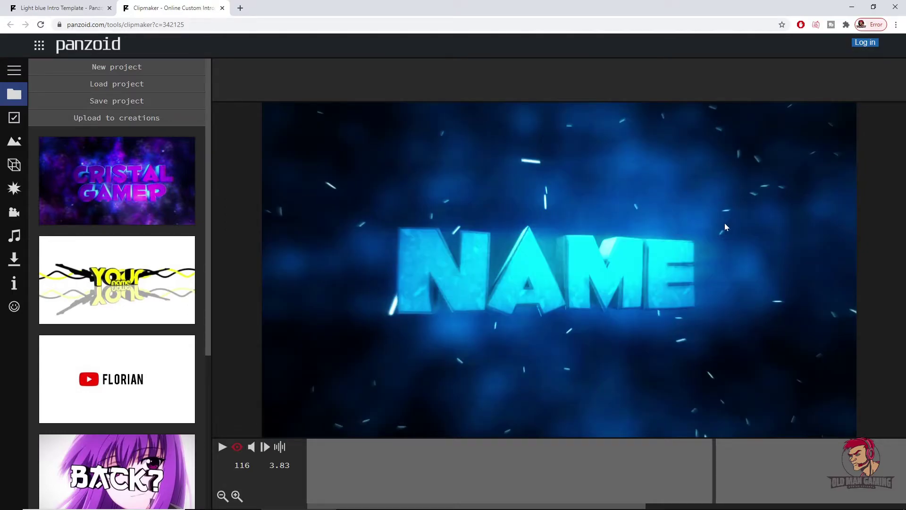
{"action": "left_click", "coordinate": [223, 448]}
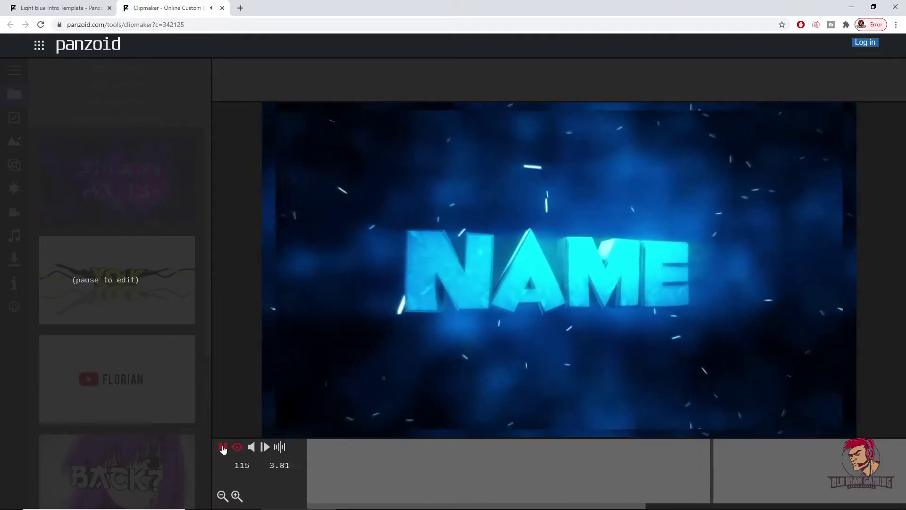
{"action": "left_click", "coordinate": [224, 447]}
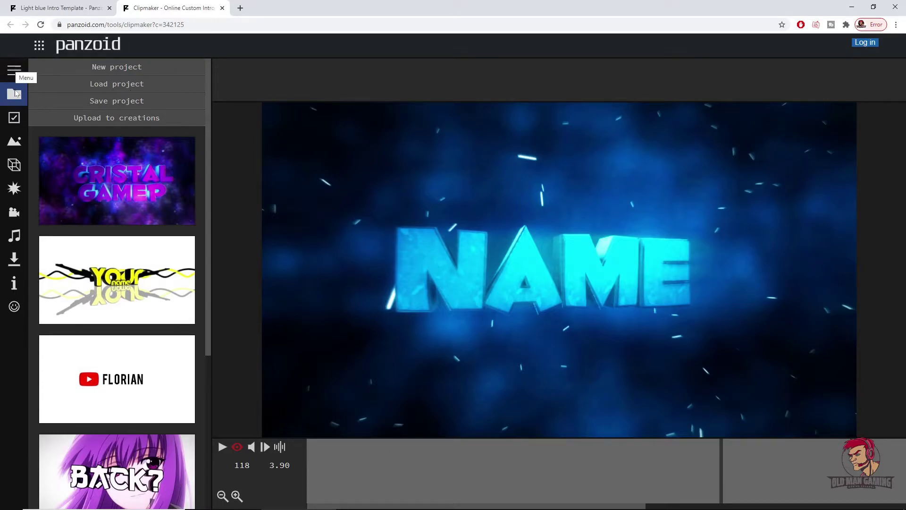
Step: Set the project's frame rate to 60, and view the scene choices and the list of applied effects
{"action": "left_click", "coordinate": [15, 117]}
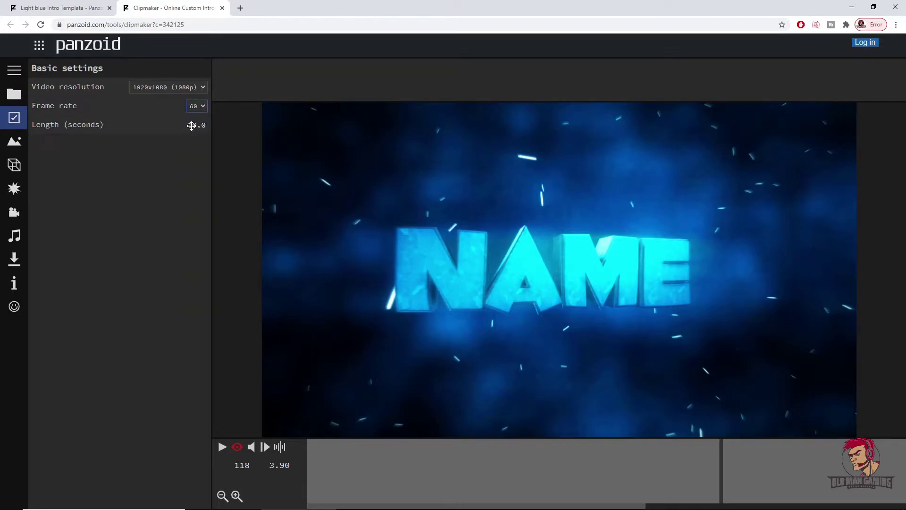
{"action": "left_click", "coordinate": [14, 144]}
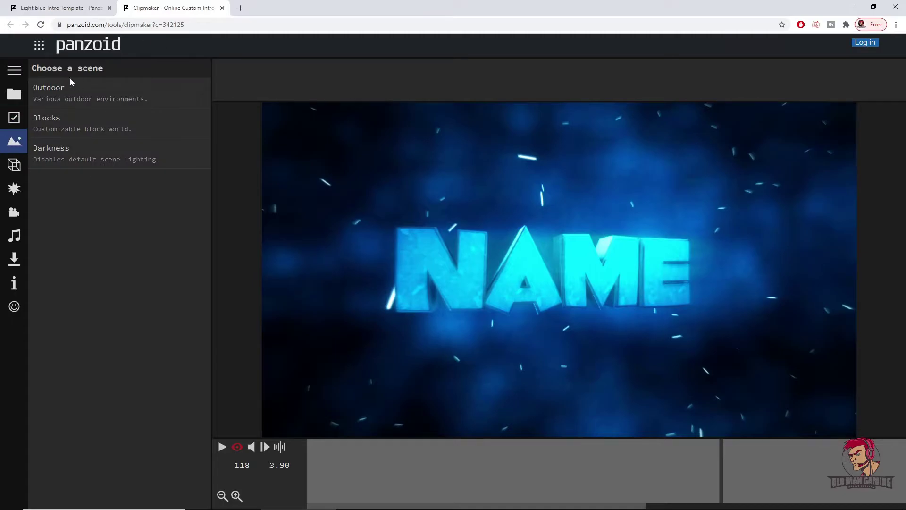
{"action": "left_click", "coordinate": [14, 189]}
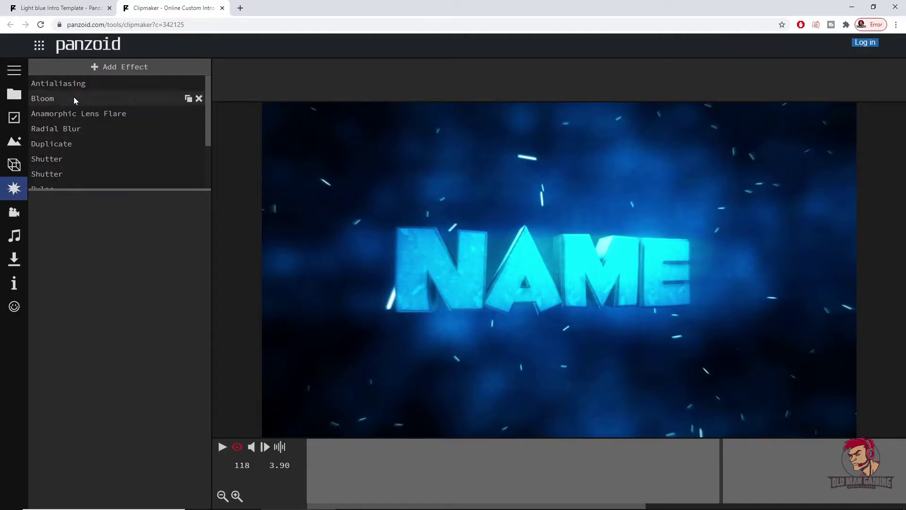
Step: View the camera animation settings and inspect the Hush and Name text objects in the project's object list
{"action": "left_click", "coordinate": [15, 214]}
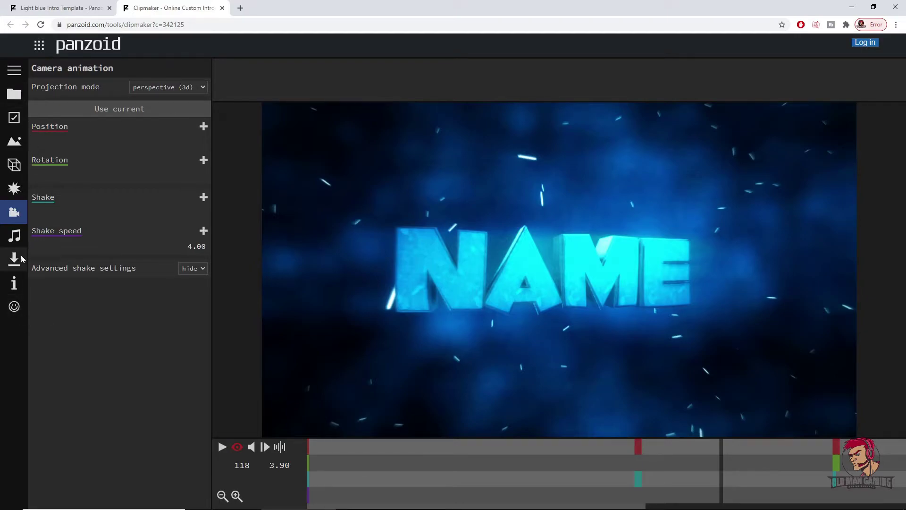
{"action": "left_click", "coordinate": [15, 168]}
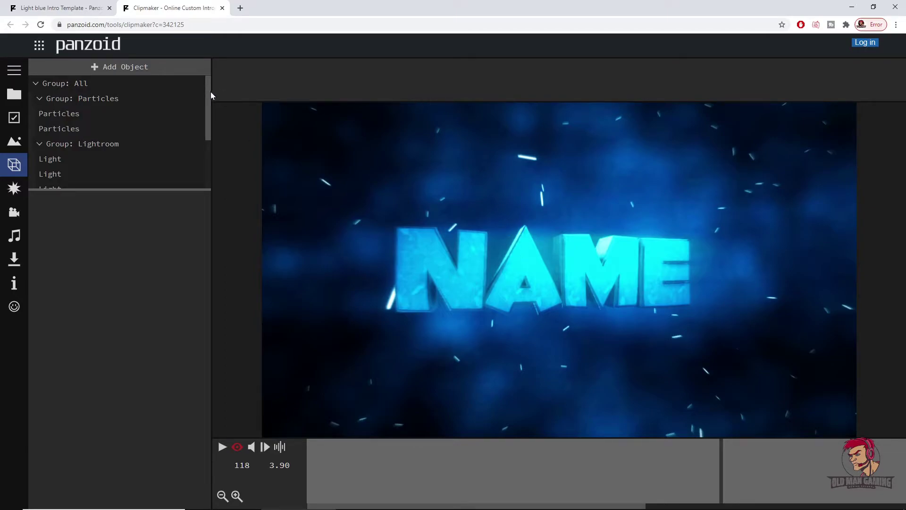
{"action": "mouse_move", "coordinate": [206, 89]}
{"action": "left_mouse_down"}
{"action": "mouse_move", "coordinate": [211, 105]}
{"action": "mouse_move", "coordinate": [209, 88]}
{"action": "left_mouse_up"}
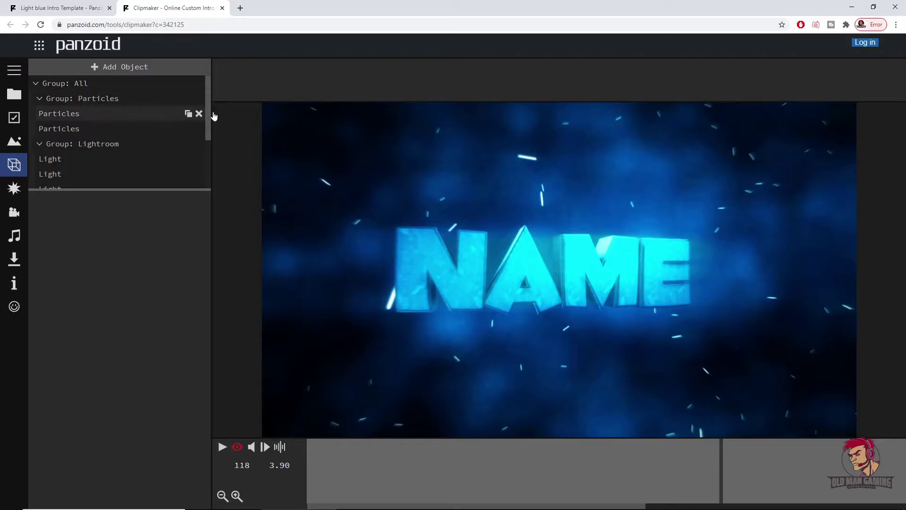
{"action": "mouse_move", "coordinate": [114, 111]}
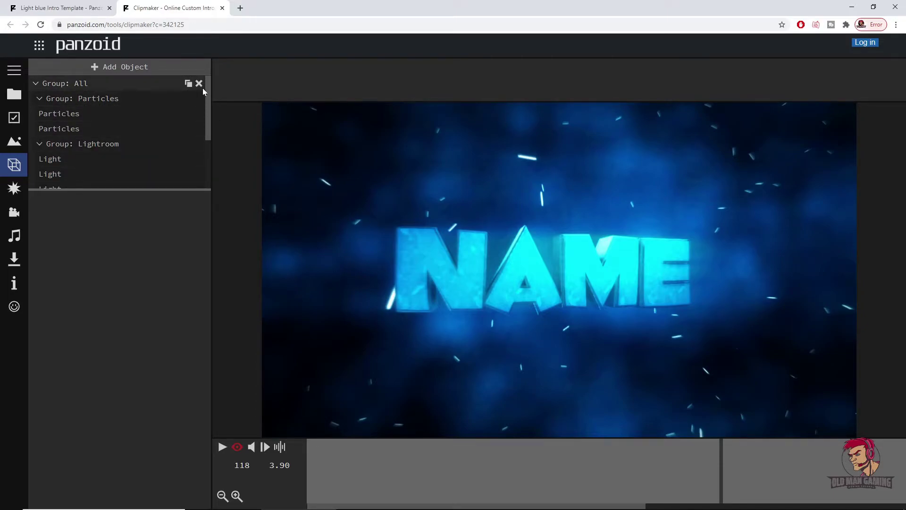
{"action": "left_click_drag", "start_coordinate": [205, 85], "coordinate": [208, 133]}
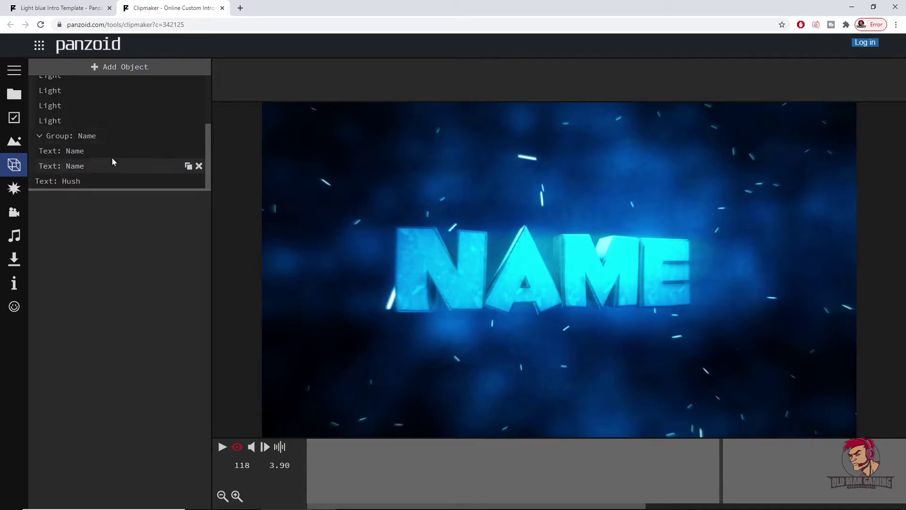
{"action": "left_click", "coordinate": [111, 181]}
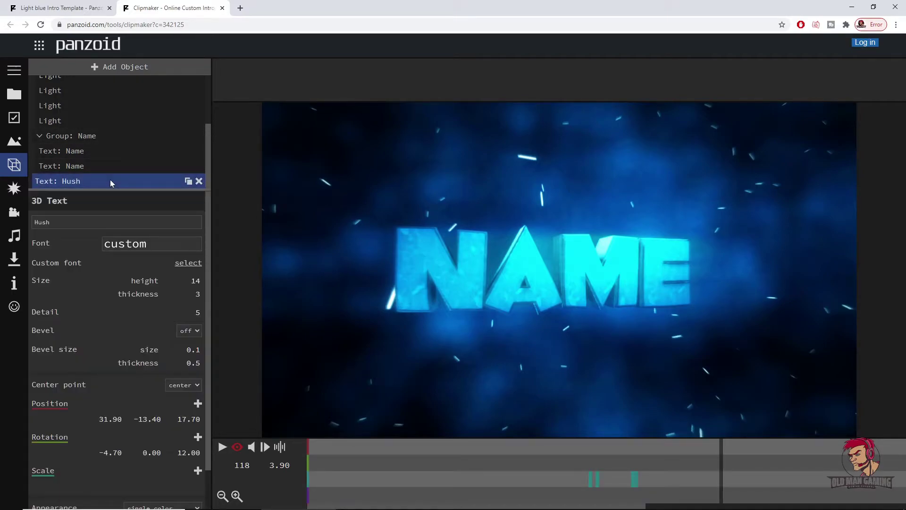
{"action": "left_click", "coordinate": [112, 165]}
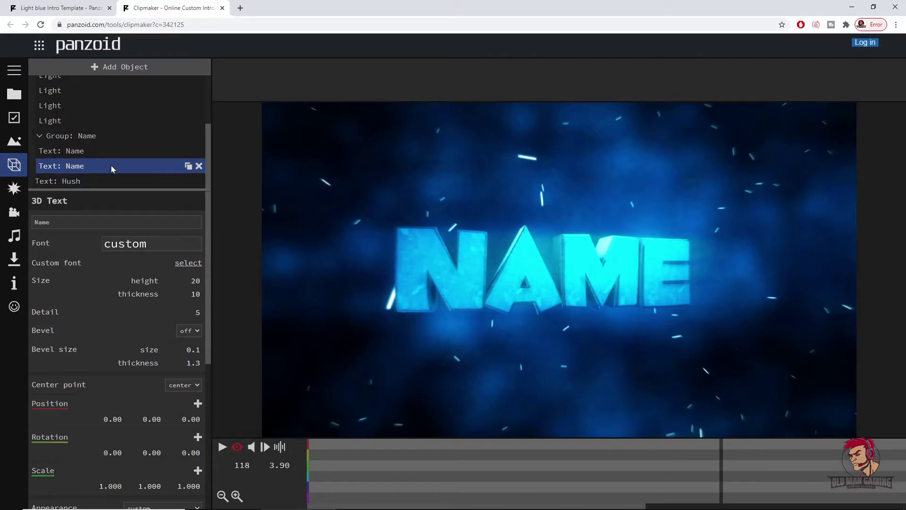
{"action": "left_click", "coordinate": [111, 152]}
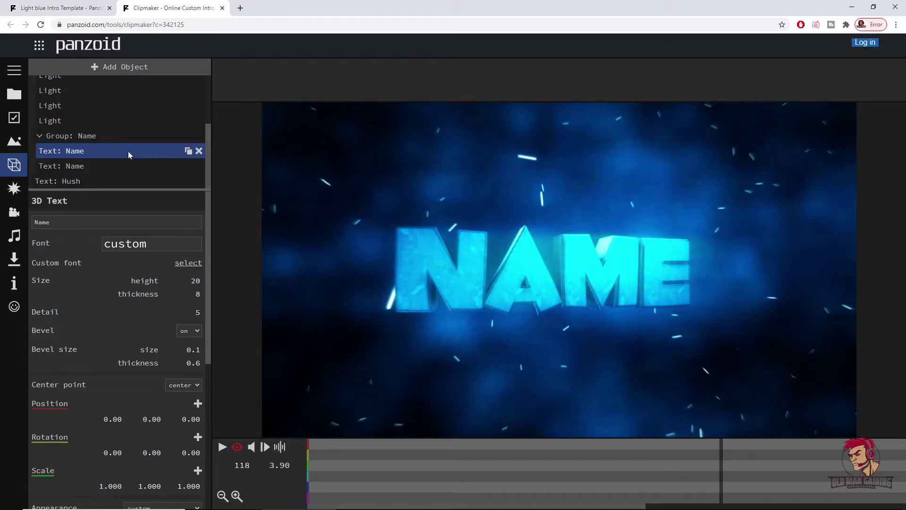
{"action": "left_click", "coordinate": [113, 149]}
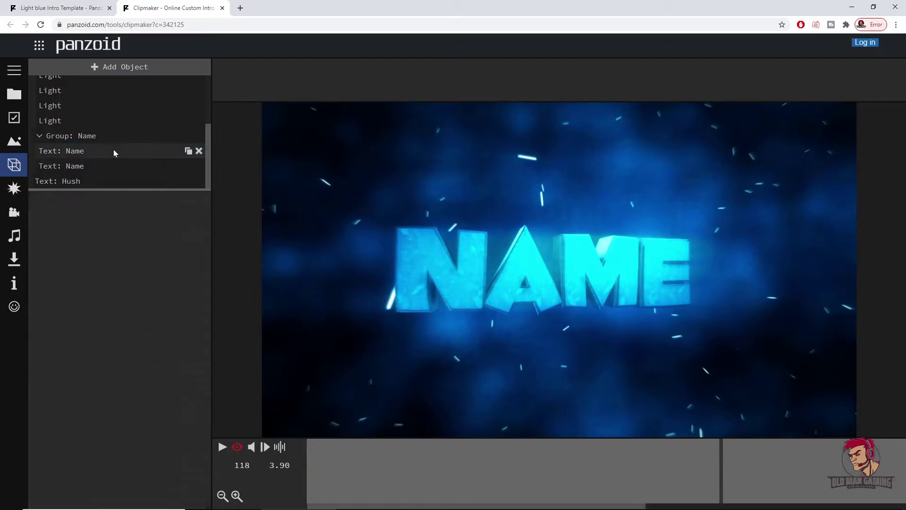
Step: Change the wording of the first Name text object in the Name group to "plump"
{"action": "left_click", "coordinate": [114, 150]}
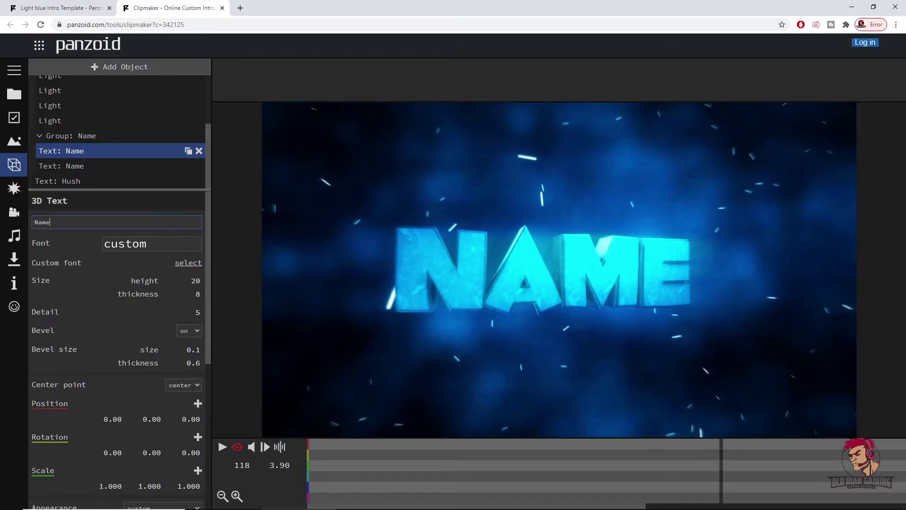
{"action": "key", "text": "BackSpace"}
{"action": "key", "text": "BackSpace"}
{"action": "key", "text": "BackSpace"}
{"action": "key", "text": "BackSpace"}
{"action": "type", "text": "plump"}
{"action": "key", "text": "Return"}
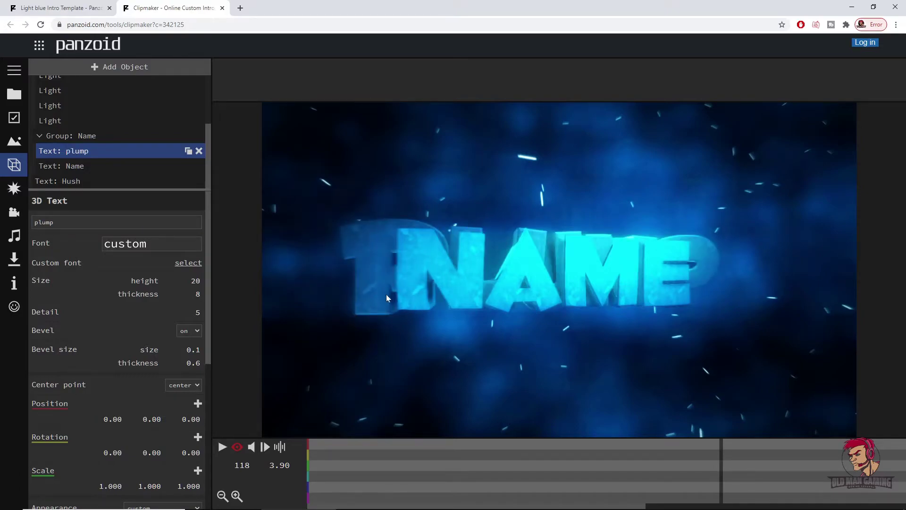
Step: Change the second text object in the Name group to "plump" as well
{"action": "left_click", "coordinate": [112, 167]}
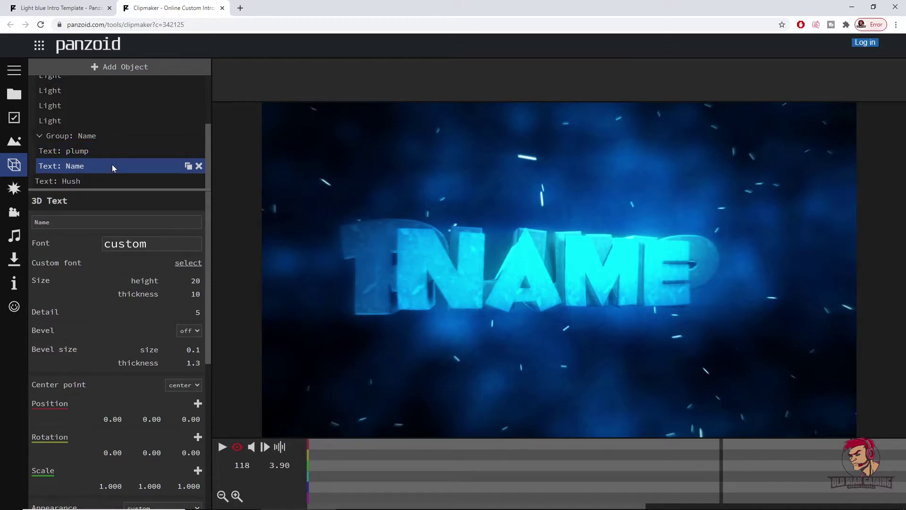
{"action": "key", "text": "BackSpace"}
{"action": "key", "text": "BackSpace"}
{"action": "key", "text": "BackSpace"}
{"action": "type", "text": "plump"}
{"action": "key", "text": "Return"}
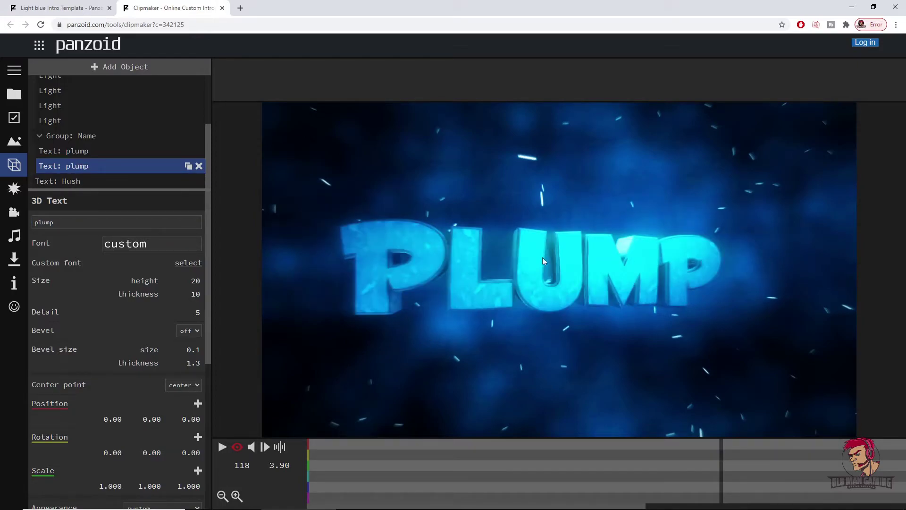
Step: Play part of the intro with the new text and review the settings of the two plump objects and the Hush object
{"action": "left_click", "coordinate": [223, 451]}
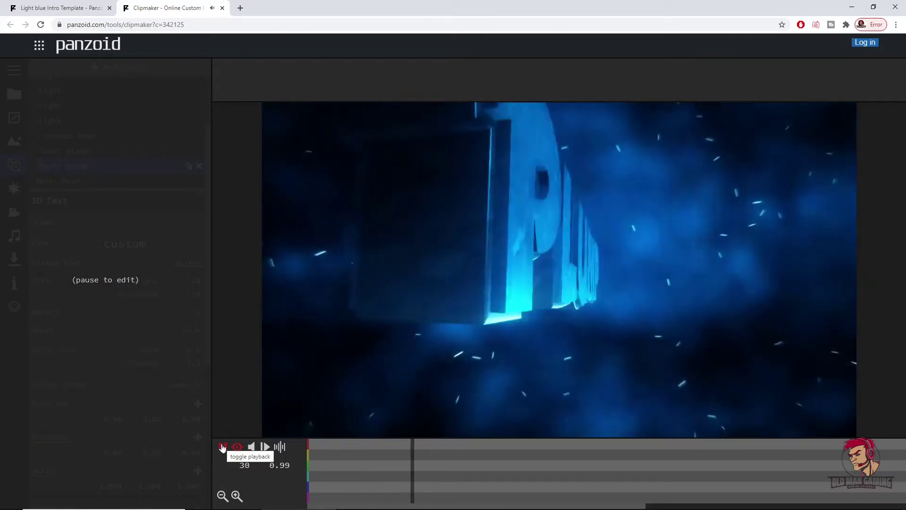
{"action": "left_click", "coordinate": [222, 446]}
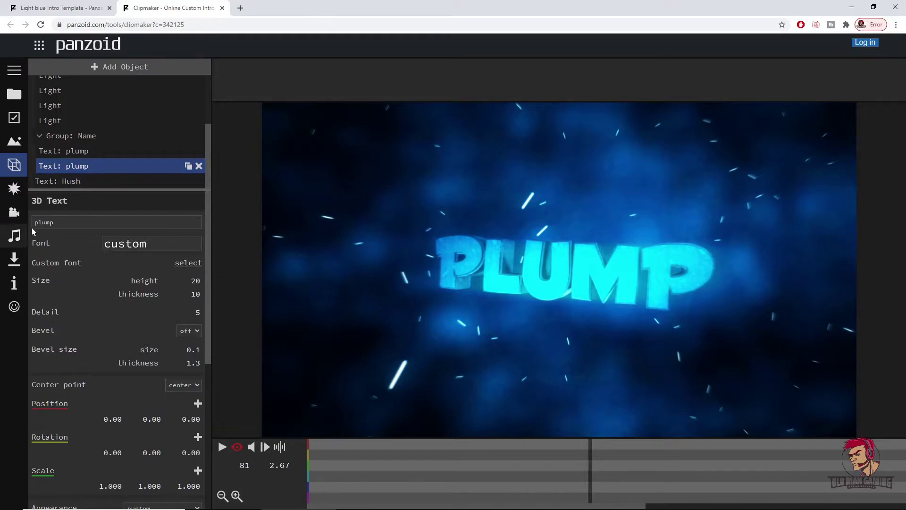
{"action": "left_click", "coordinate": [121, 150]}
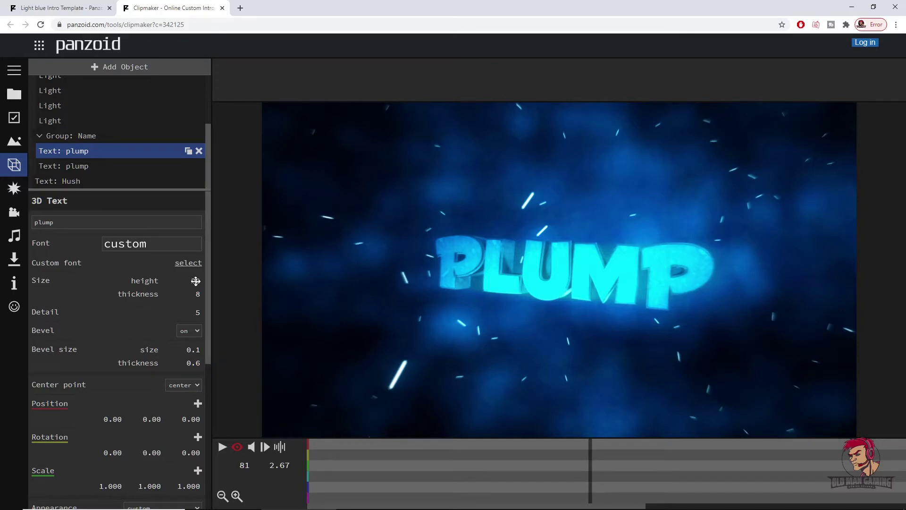
{"action": "left_click", "coordinate": [113, 167]}
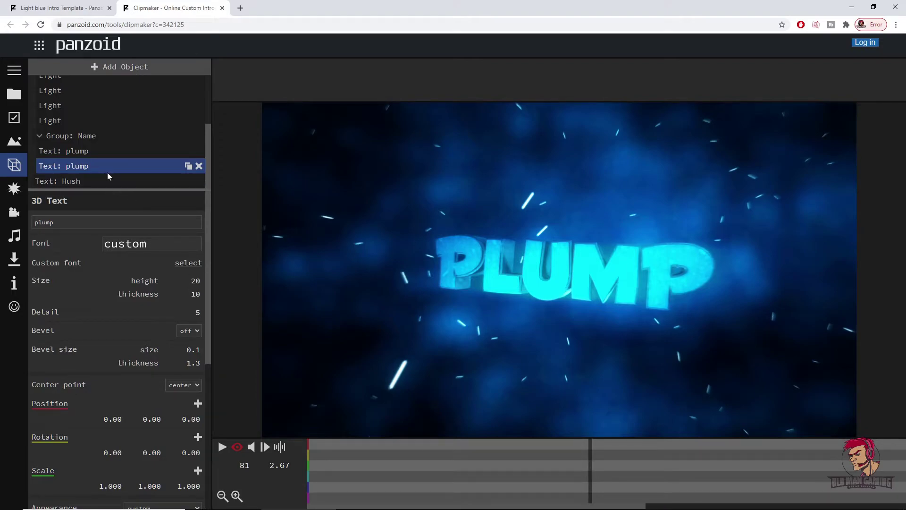
{"action": "left_click", "coordinate": [130, 151]}
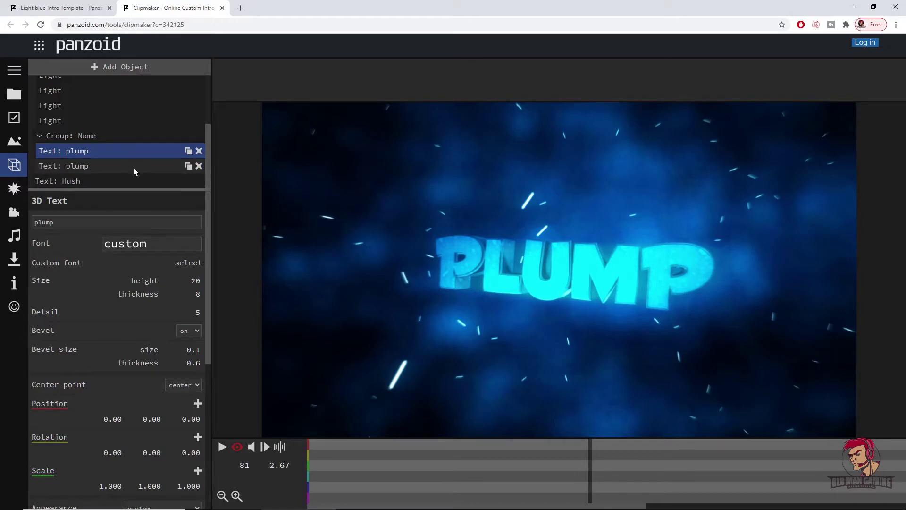
{"action": "left_click", "coordinate": [134, 167]}
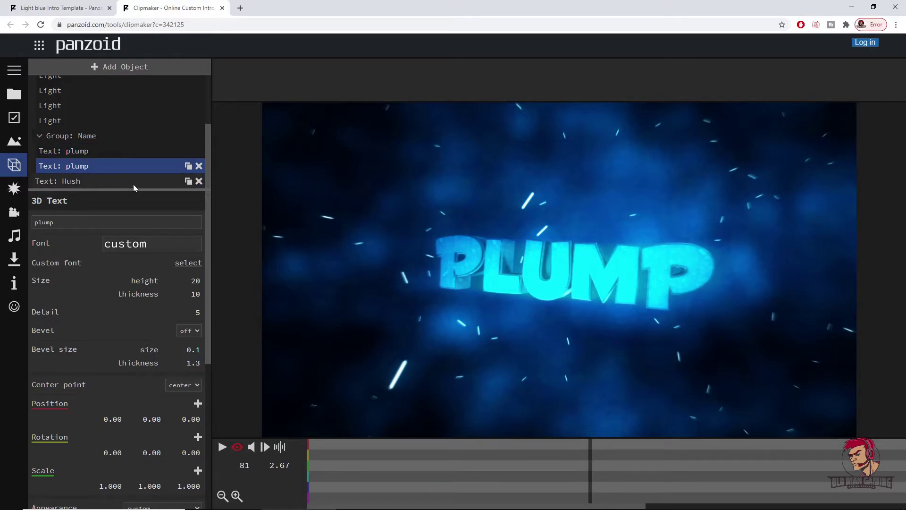
{"action": "left_click", "coordinate": [132, 182]}
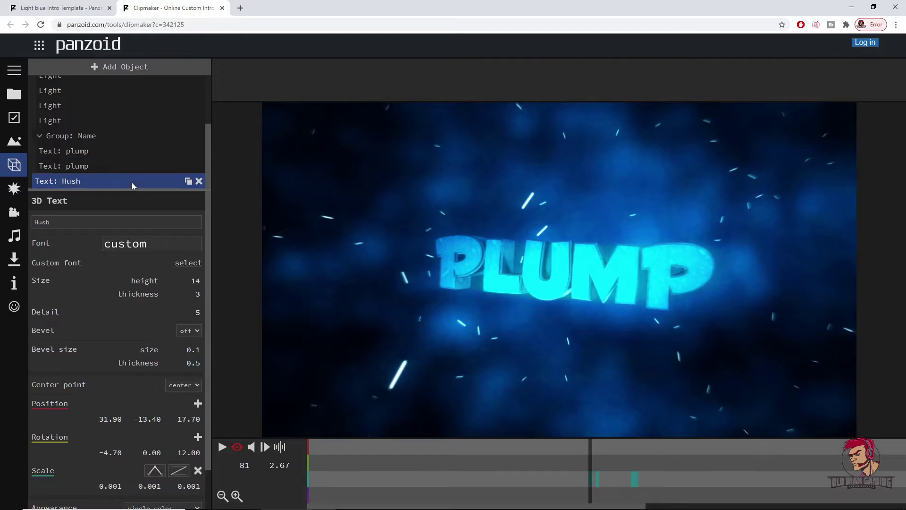
{"action": "left_click", "coordinate": [130, 150]}
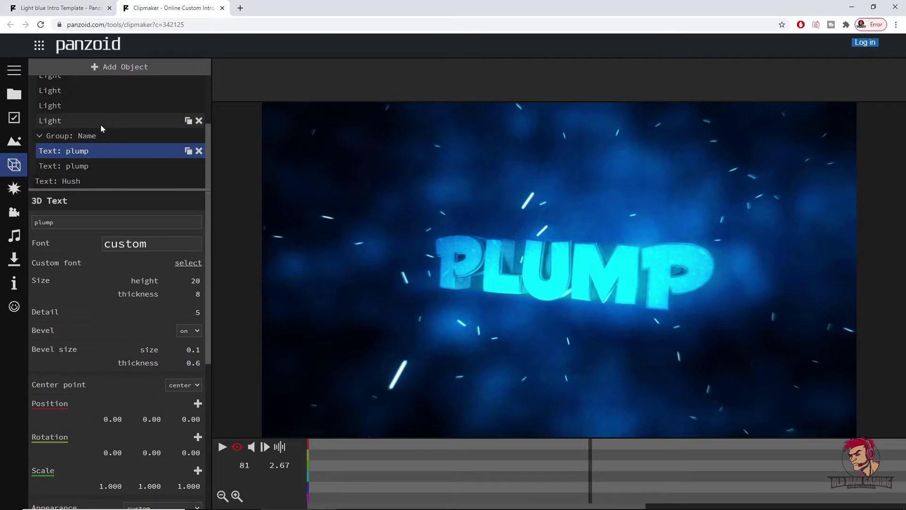
Step: View the audio track settings and the file picker for a custom audio file, closing it without choosing one
{"action": "left_click", "coordinate": [14, 236]}
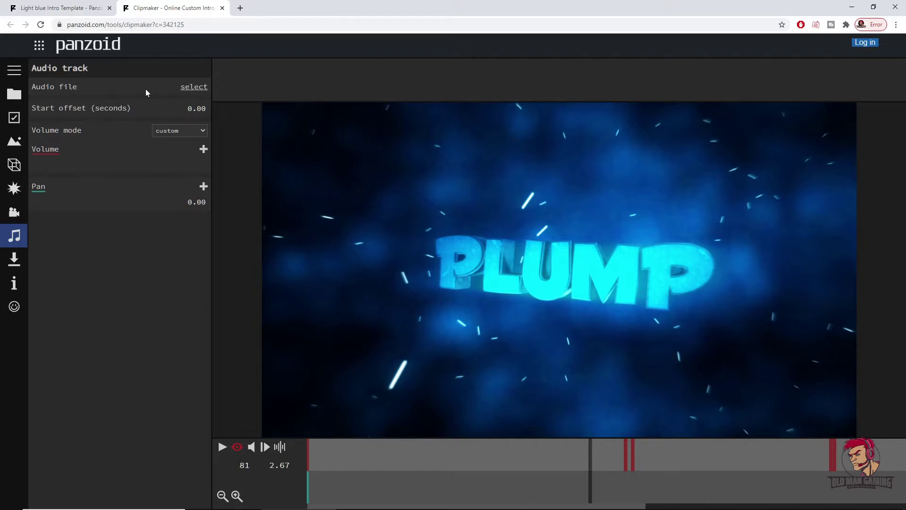
{"action": "left_click", "coordinate": [194, 87]}
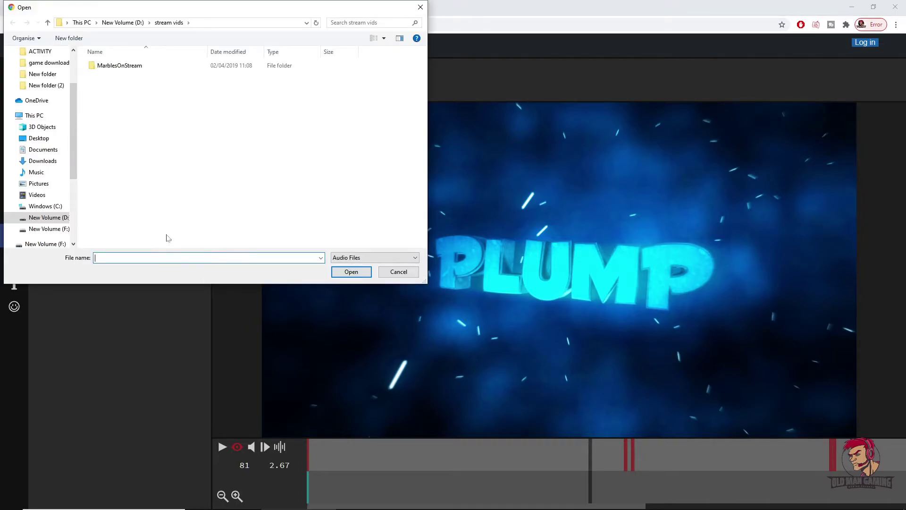
{"action": "left_click", "coordinate": [420, 8]}
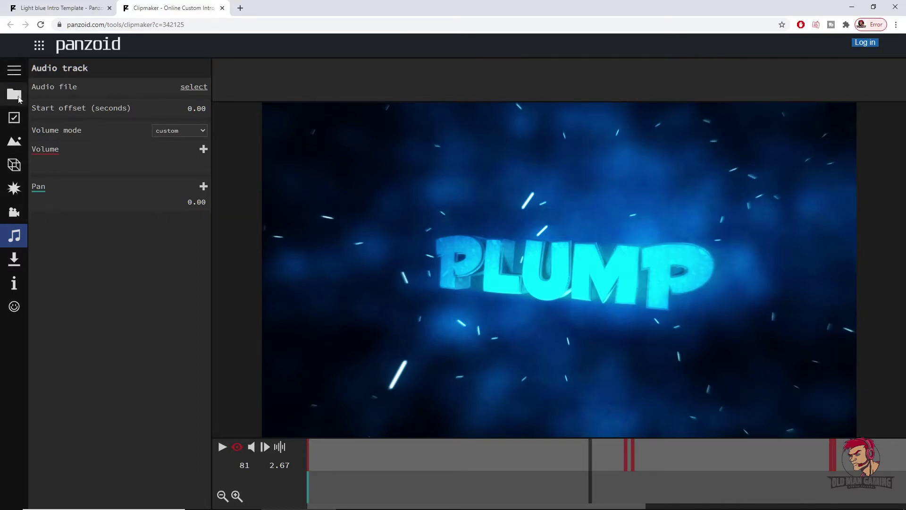
Step: Set the video download mode to good quality with the .mkv (vp8/opus) format
{"action": "left_click", "coordinate": [15, 262]}
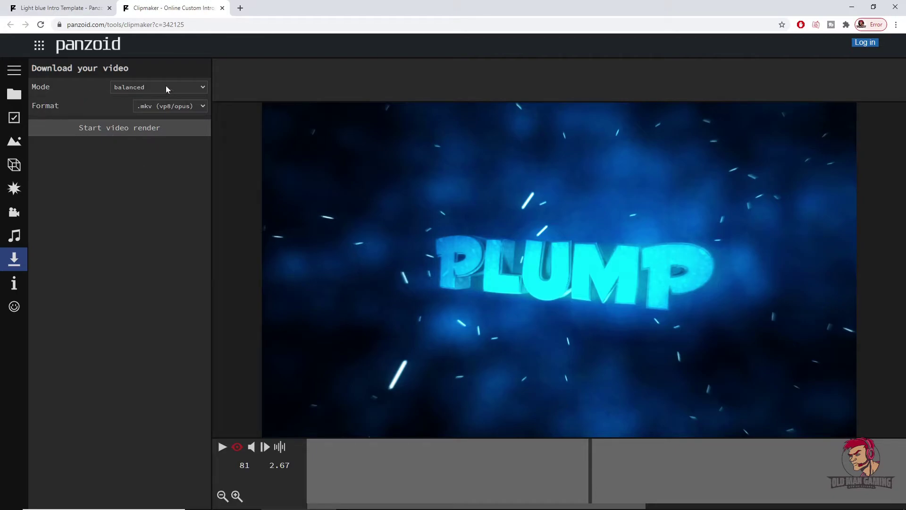
{"action": "left_click", "coordinate": [204, 88]}
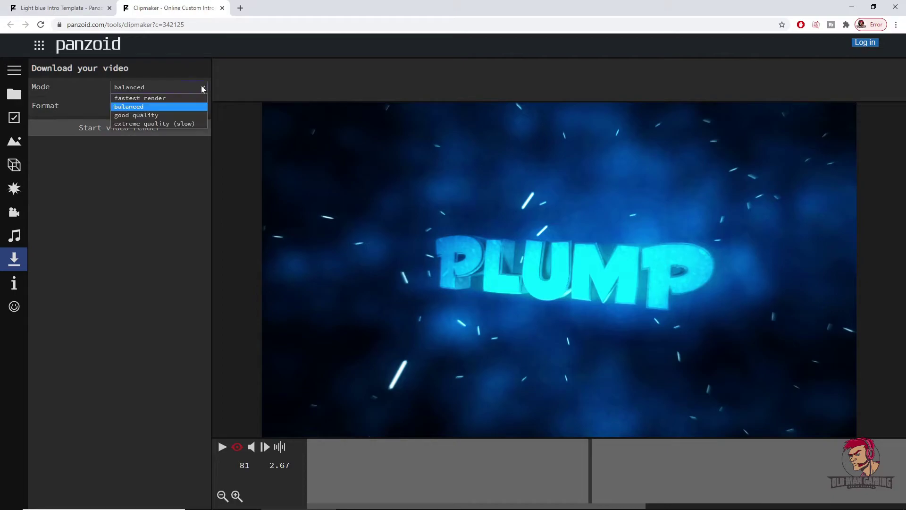
{"action": "left_click", "coordinate": [146, 116]}
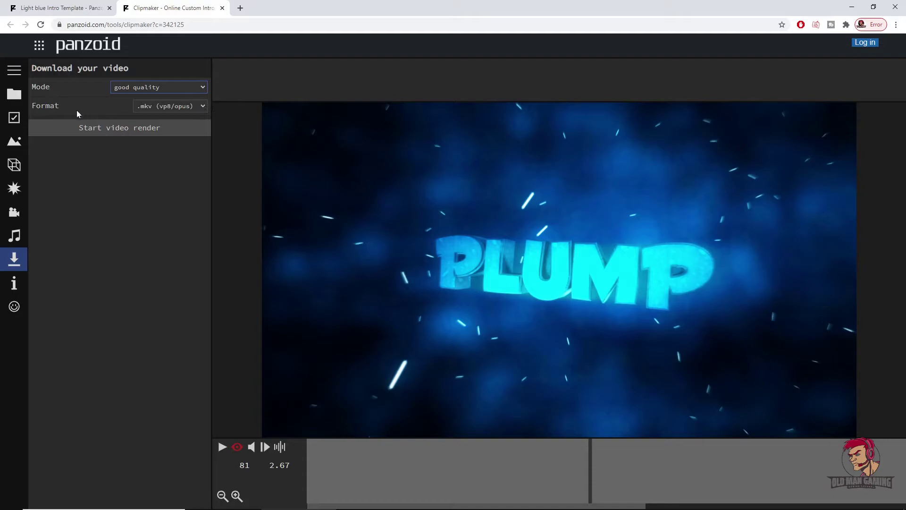
{"action": "left_click", "coordinate": [202, 104]}
{"action": "left_click", "coordinate": [145, 115]}
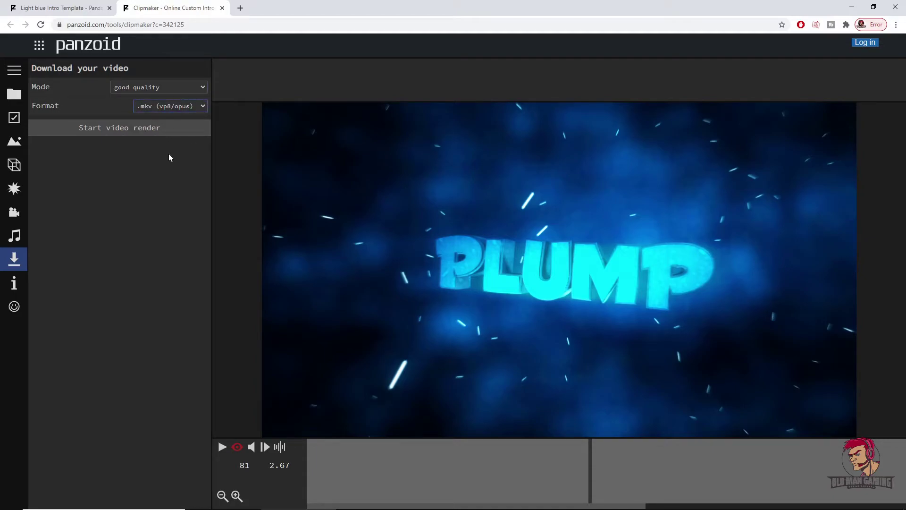
Step: Render the intro video, dismiss the file storage permission request, and download the finished video
{"action": "left_click", "coordinate": [111, 129]}
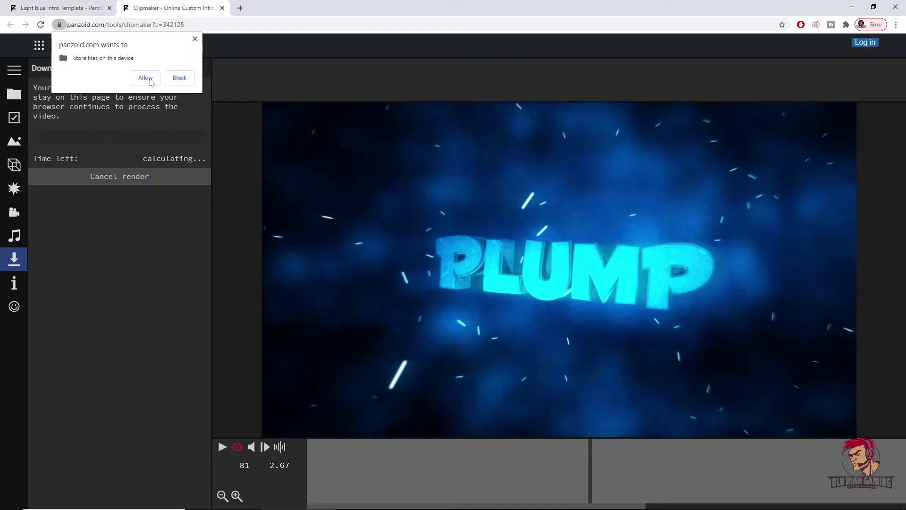
{"action": "left_click", "coordinate": [195, 39]}
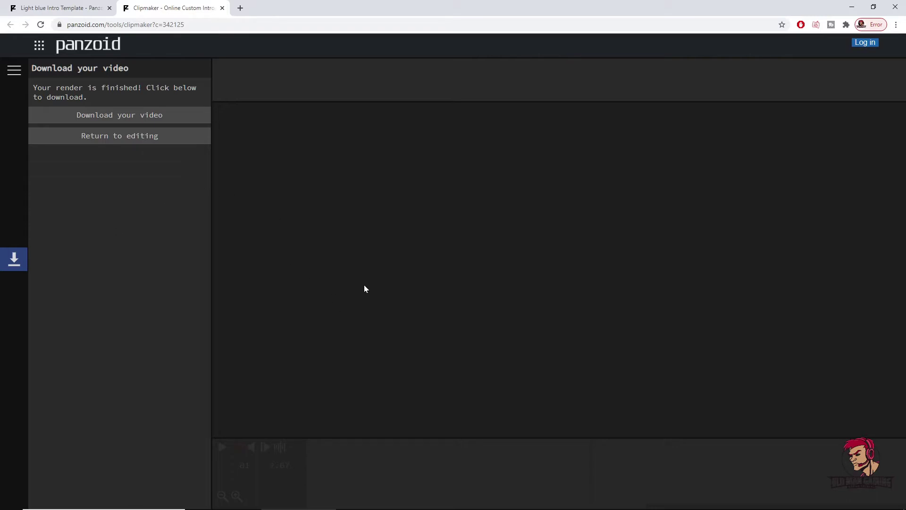
{"action": "left_click", "coordinate": [134, 118]}
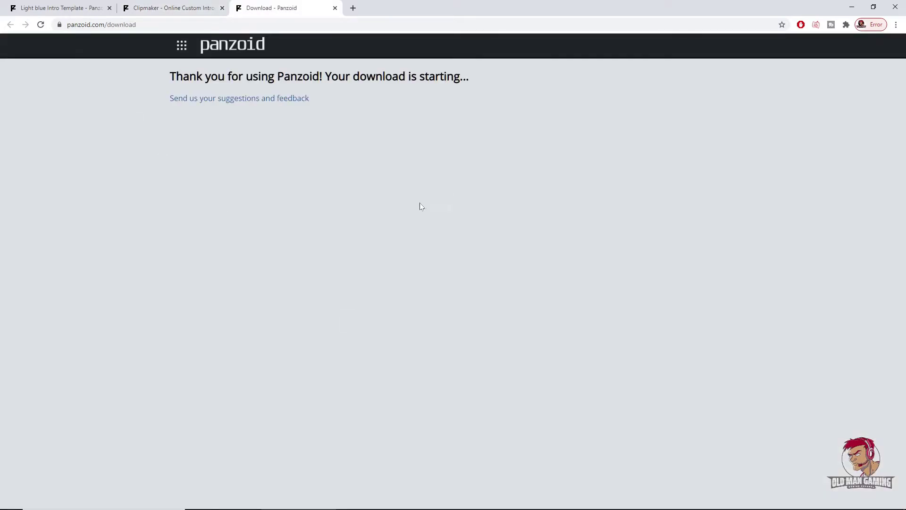